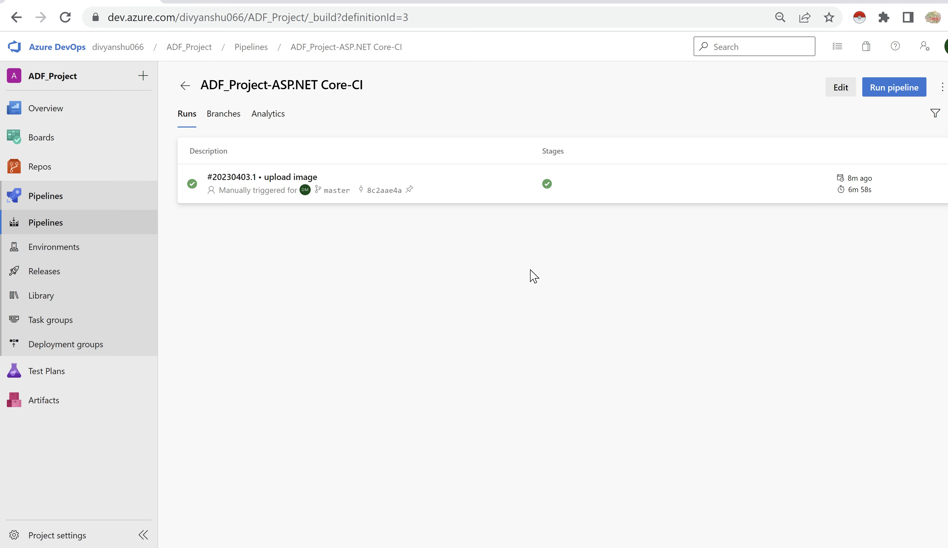
Open pipeline run #20230403.1 and view the job log of its Publish Quality Gate Result task.
left_click(470, 184)
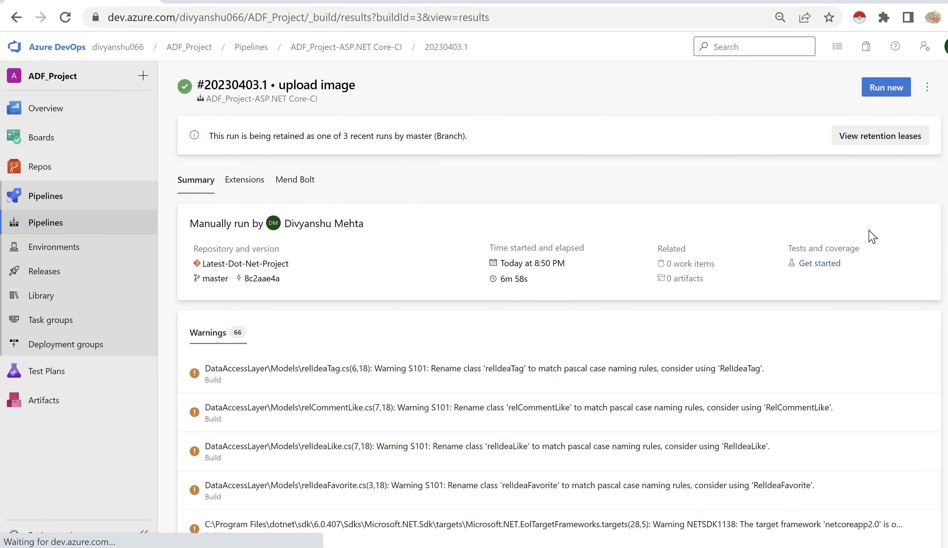
scroll(640, 377, "down", 6)
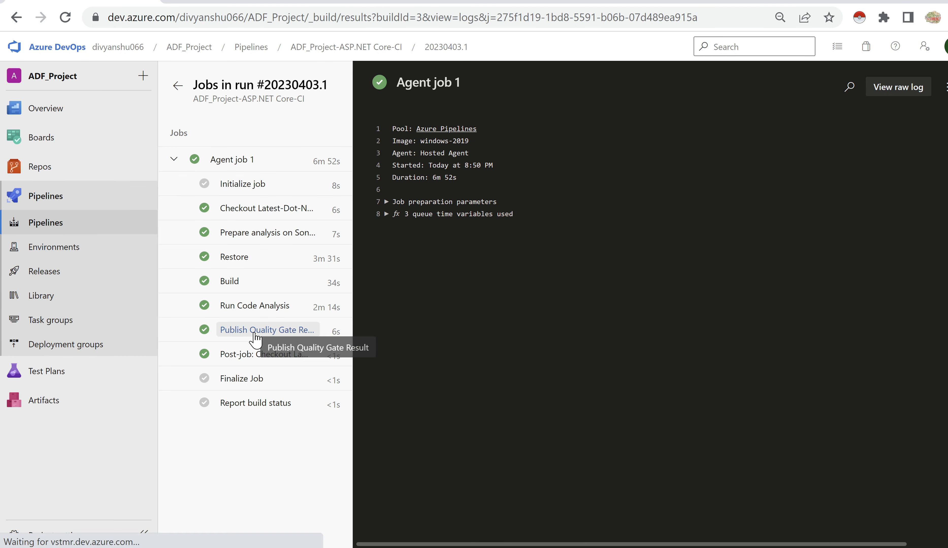
left_click(263, 330)
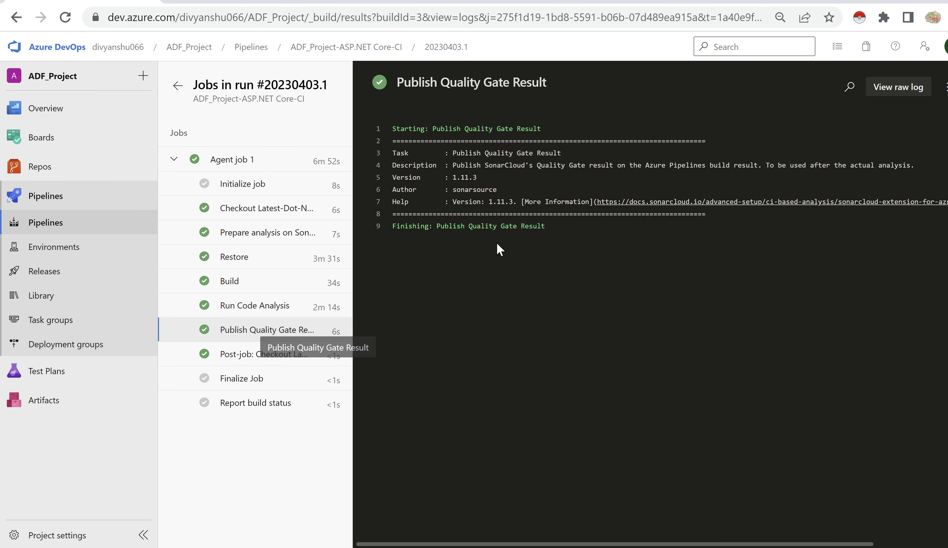
left_click_drag(565, 238, 525, 283)
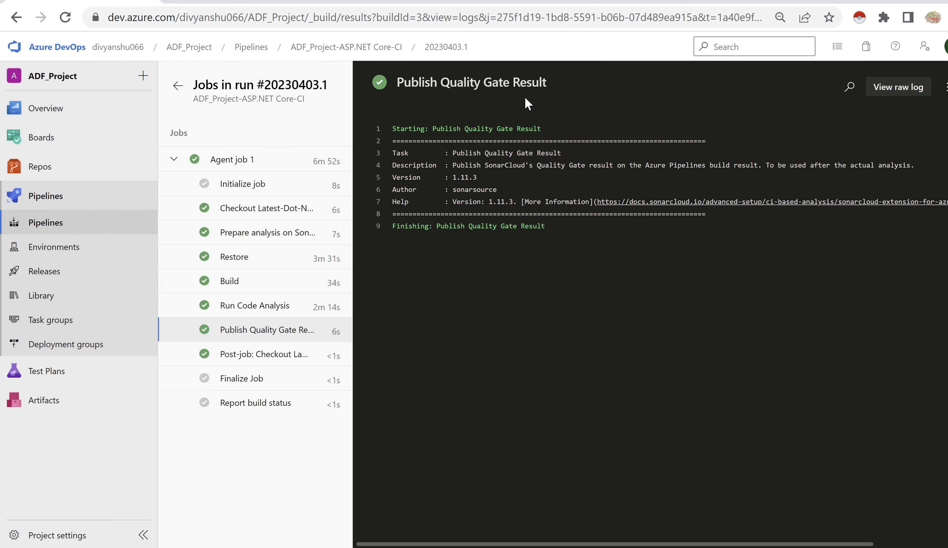
Switch to SonarCloud, refresh the projects list and examine the analysis metrics of Latest-Dot-Net-Project.
key("alt+Tab")
scroll(617, 264, "down", 3)
scroll(617, 263, "up", 3)
left_click(66, 18)
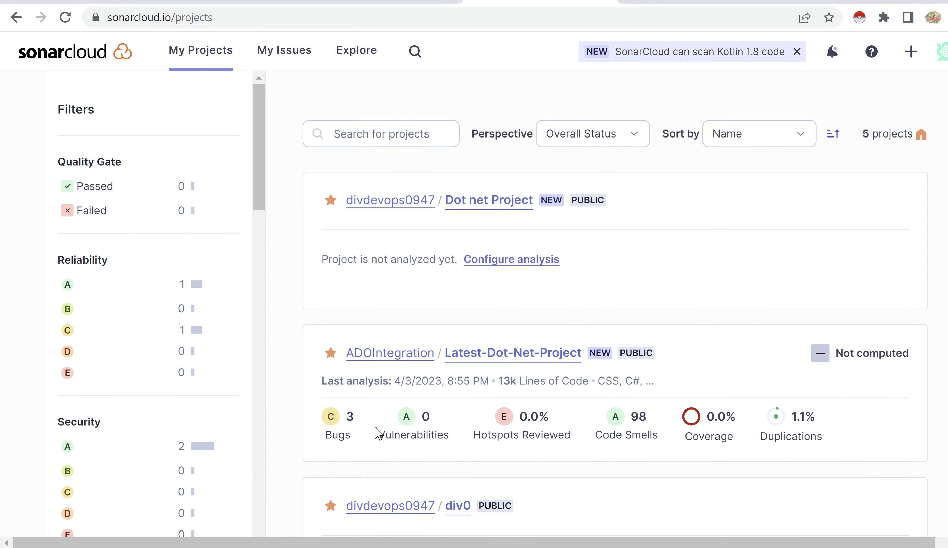
scroll(375, 428, "up", 3)
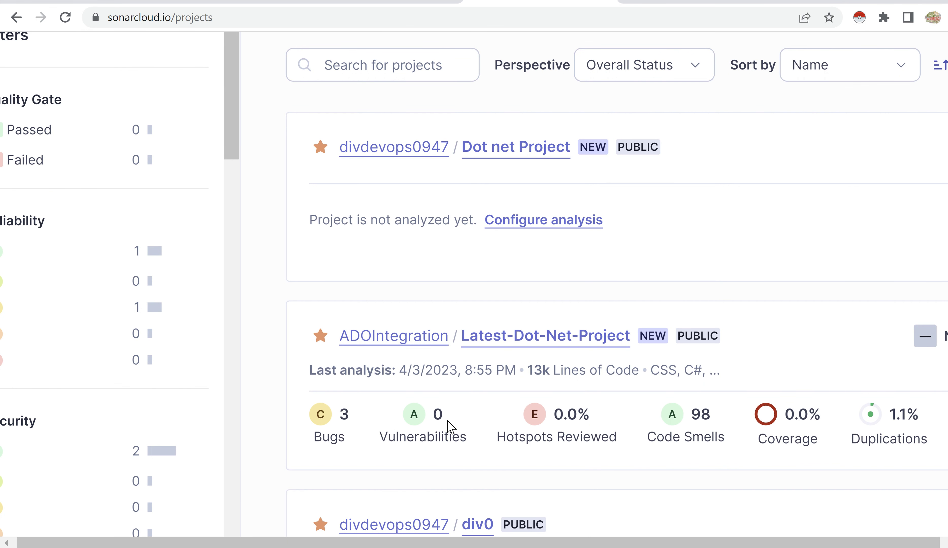
scroll(450, 428, "down", 3)
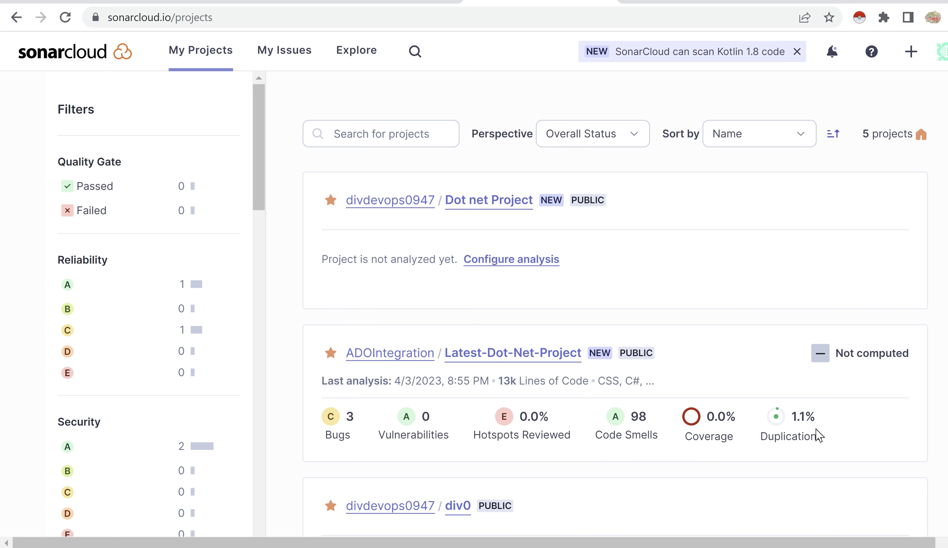
Open Latest-Dot-Net-Project and review the analysis summary of its main branch.
left_click(503, 352)
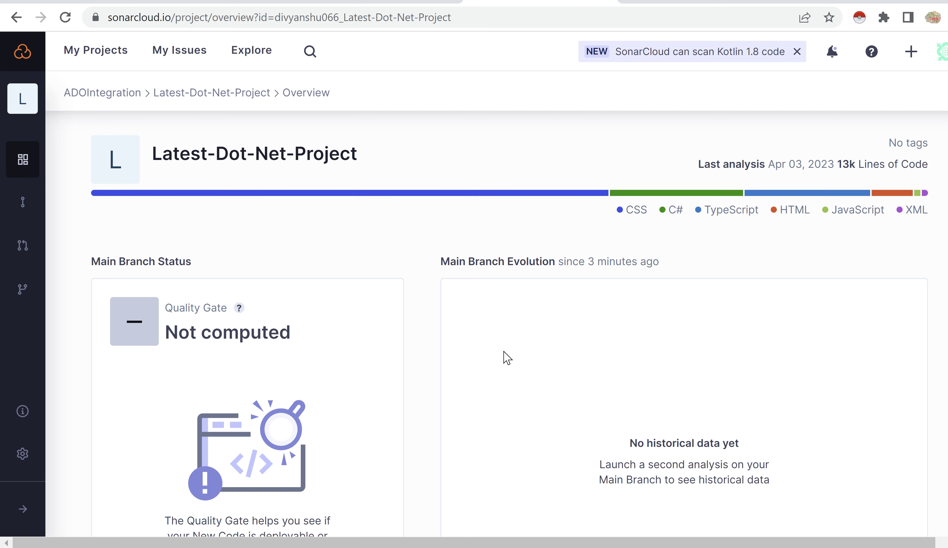
scroll(509, 324, "down", 10)
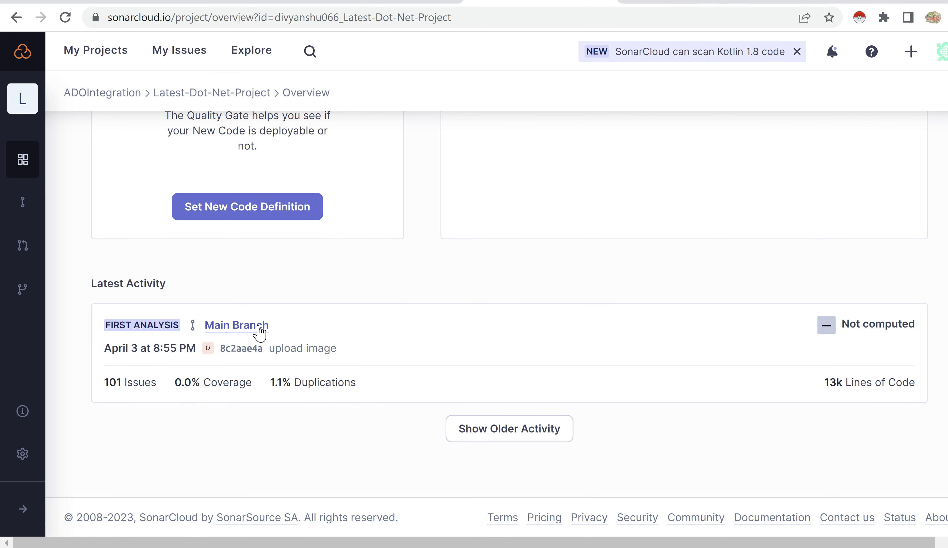
left_click(257, 326)
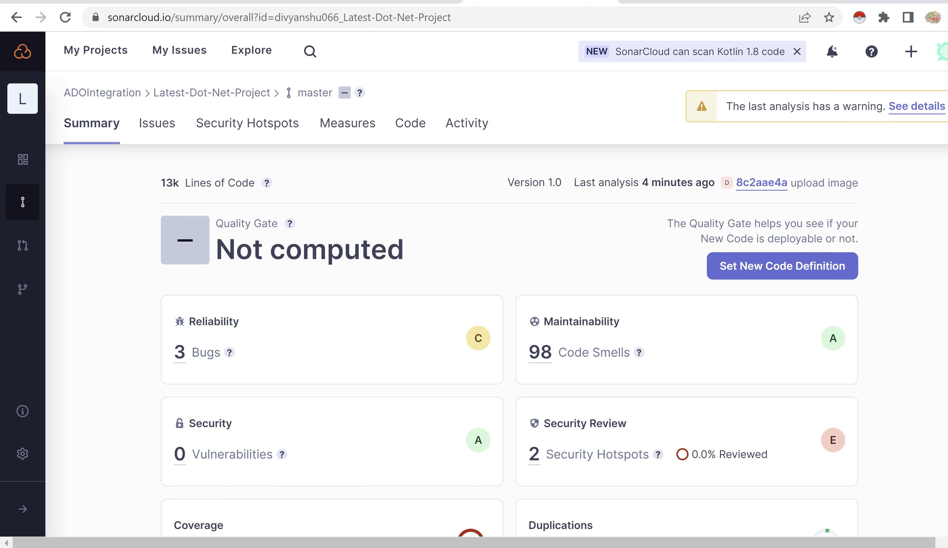
scroll(497, 339, "down", 3)
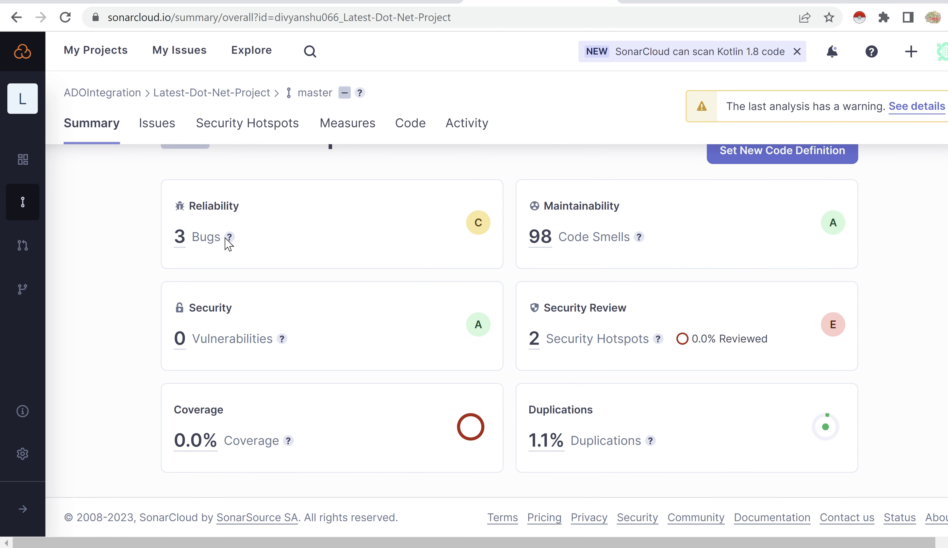
Inspect the files behind the reliability rating and the bugs, check the bugs history, and return to the bugs list.
left_click(478, 222)
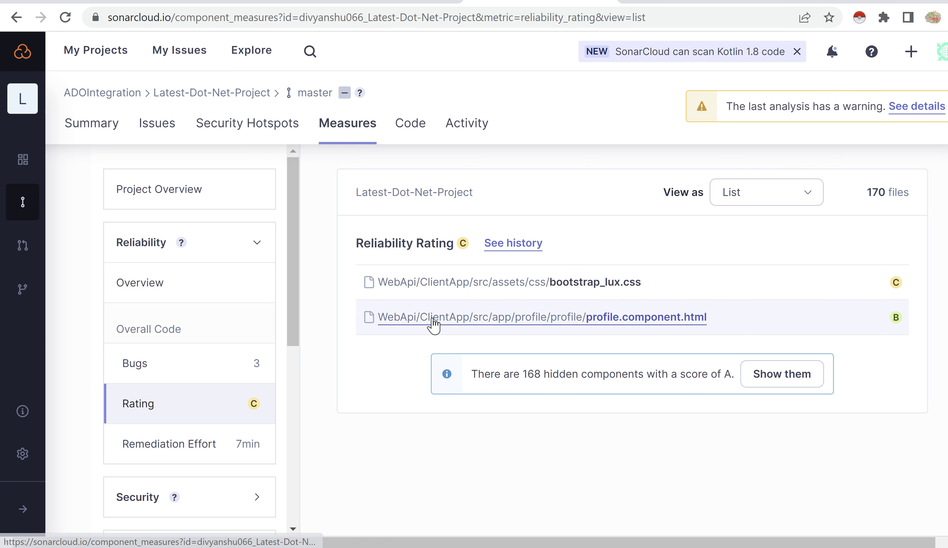
left_click(209, 371)
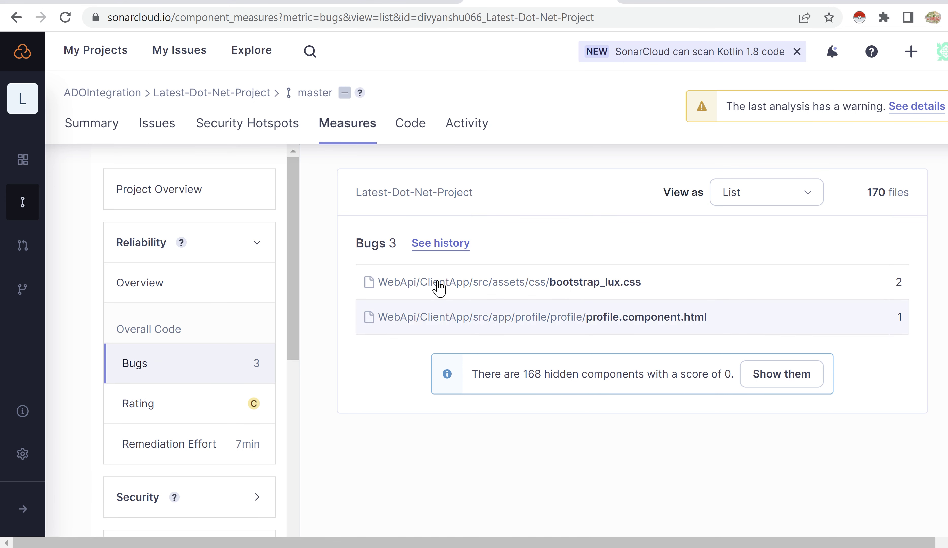
left_click(441, 243)
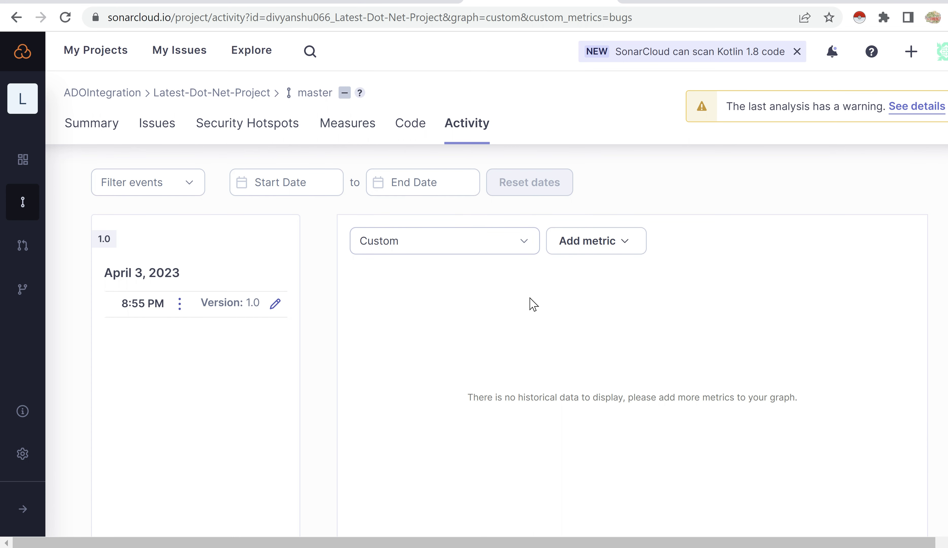
left_click(16, 17)
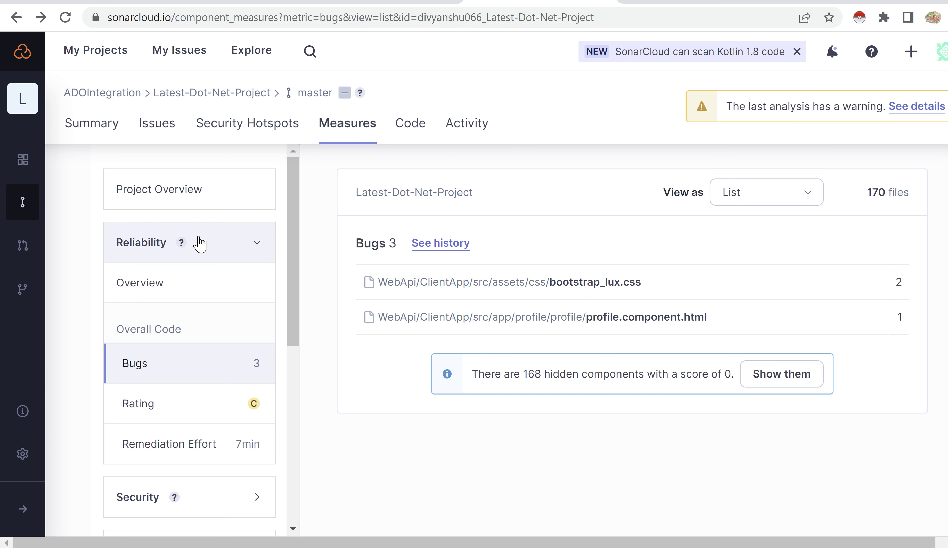
Expand the Complexity and Size measures and compare the per-file Lines of Code, Lines and Functions listings.
left_click_drag(294, 279, 303, 493)
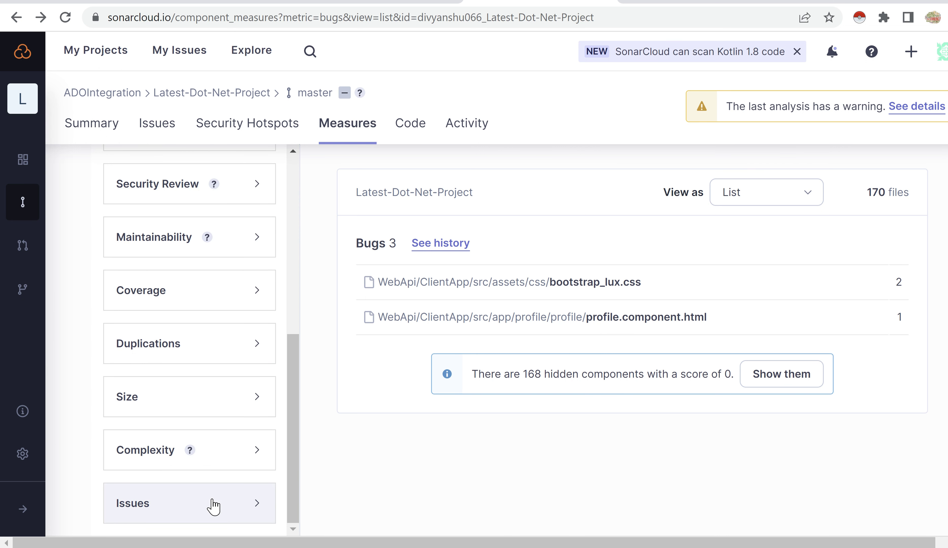
left_click(187, 464)
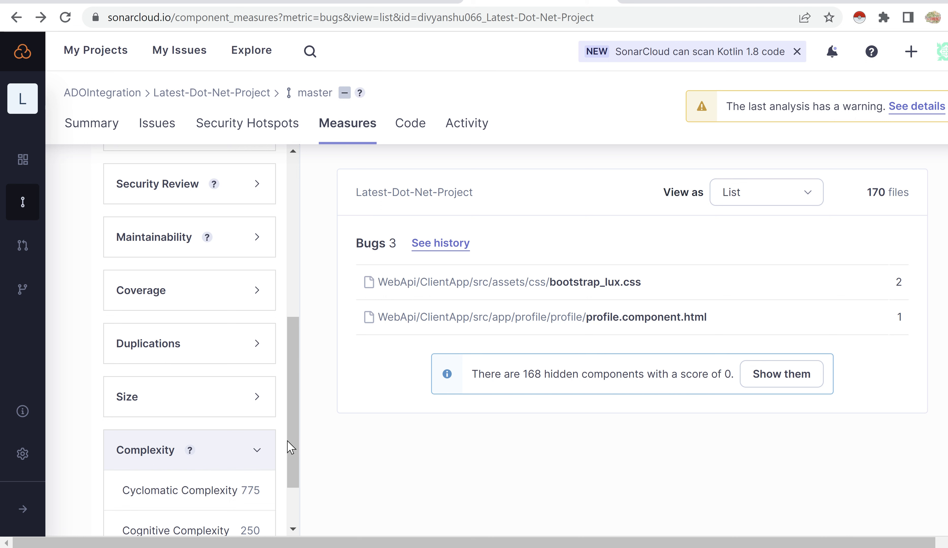
scroll(294, 527, "down", 2)
left_click(176, 324)
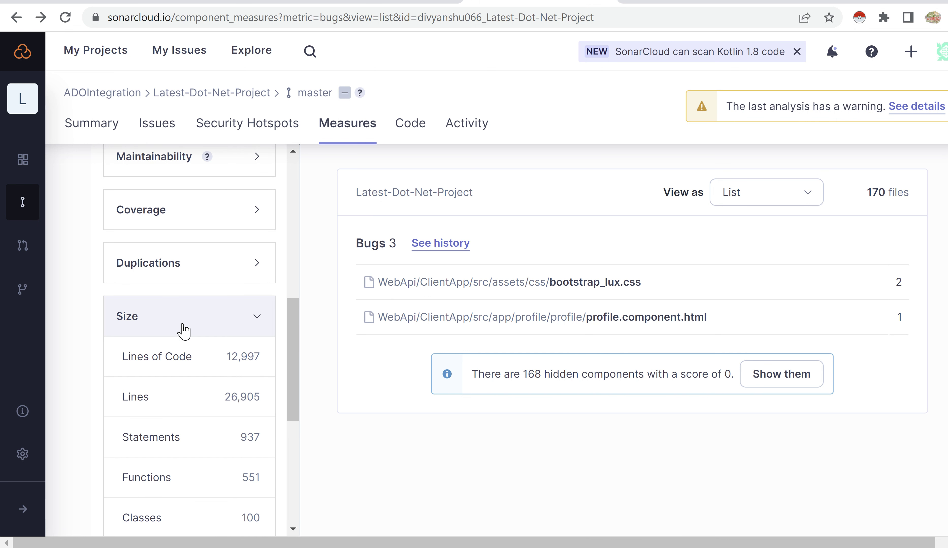
left_click(174, 356)
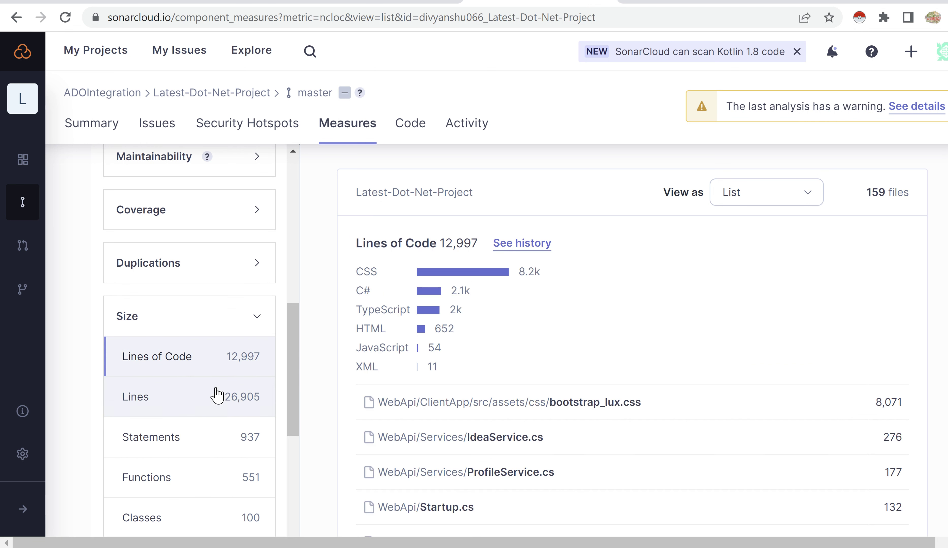
left_click(197, 396)
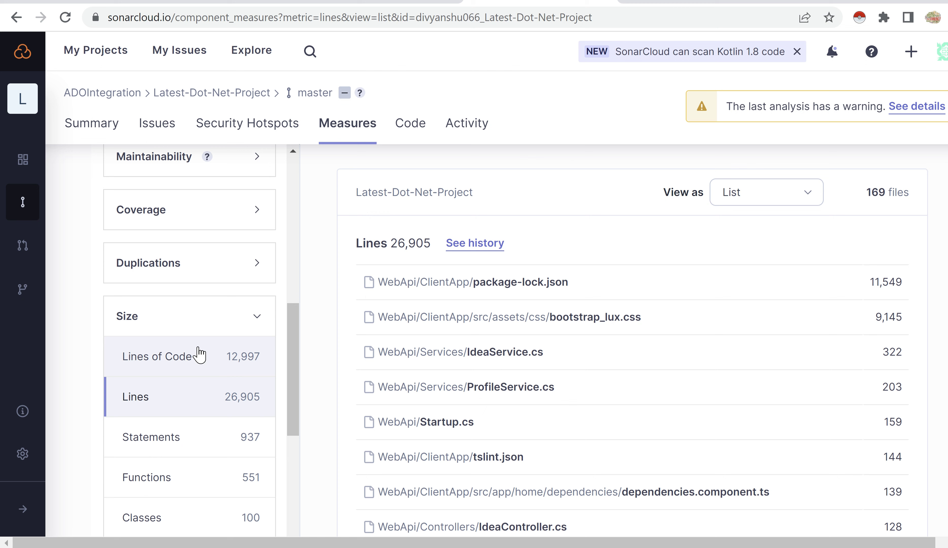
left_click(228, 356)
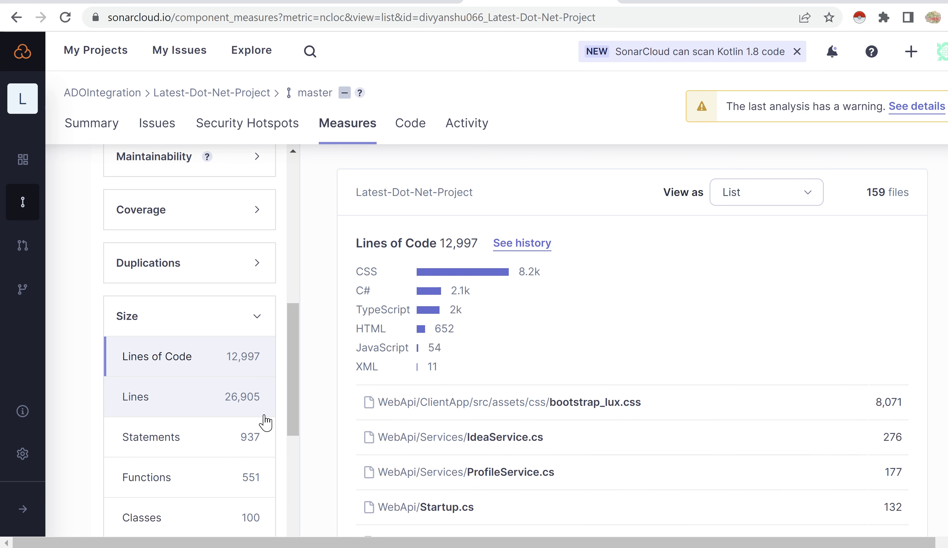
left_click(214, 480)
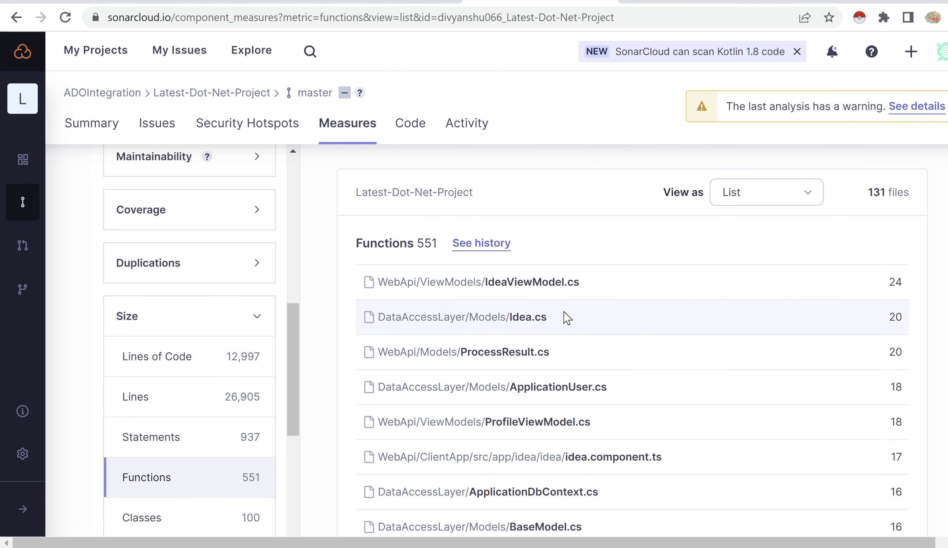
Return to the branch summary and review its reliability, security, maintainability, coverage and duplication ratings.
left_click(93, 129)
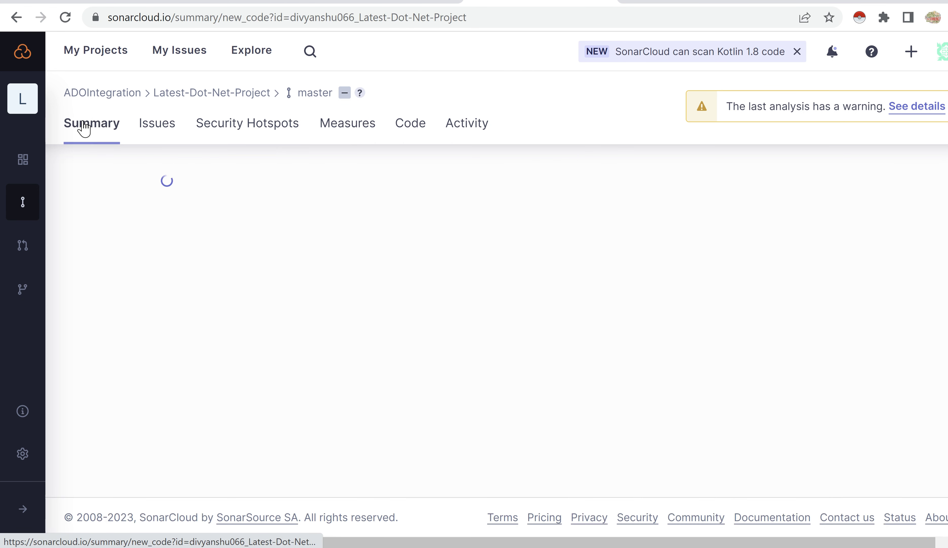
scroll(433, 227, "down", 3)
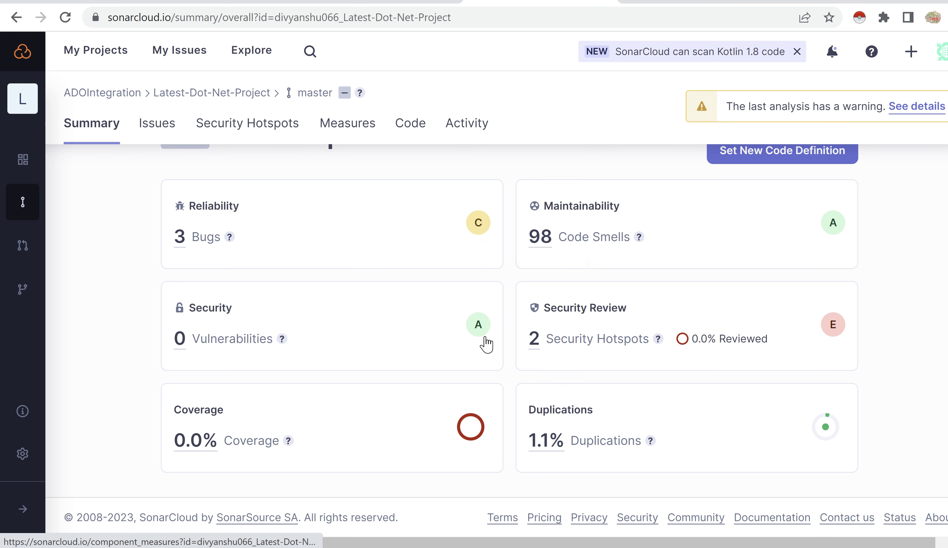
scroll(902, 311, "up", 3)
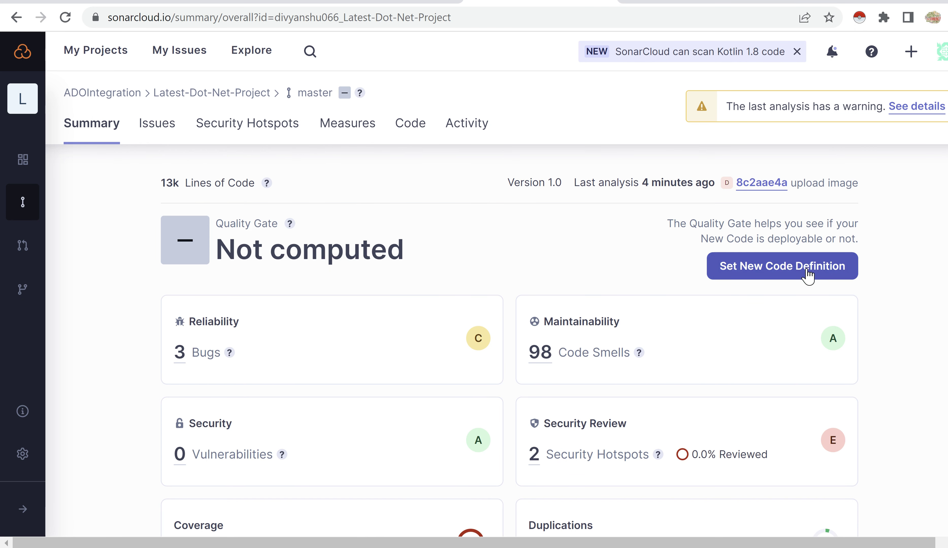
Open the Maintainability rating details and expand the Coverage measures to examine their entries.
left_click(831, 343)
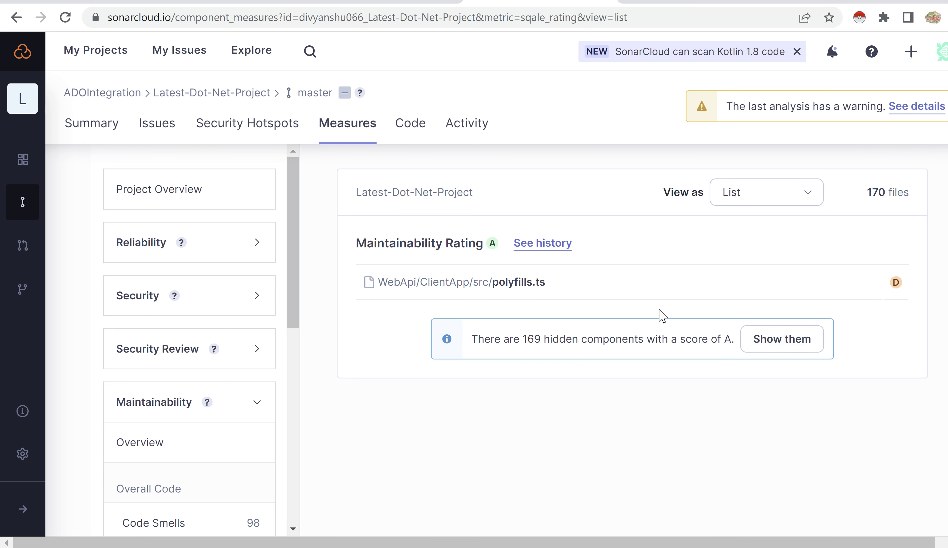
left_click_drag(293, 282, 291, 497)
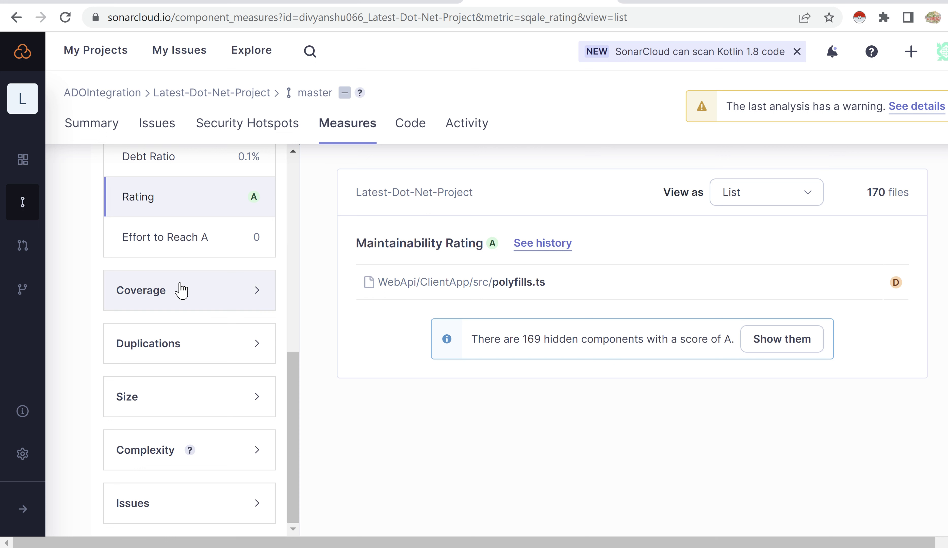
left_click(180, 290)
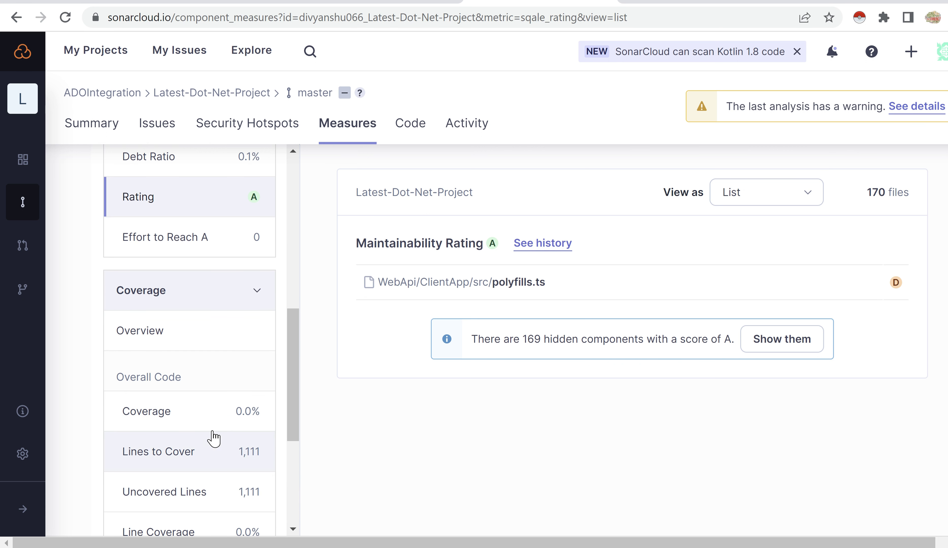
left_click_drag(292, 394, 296, 441)
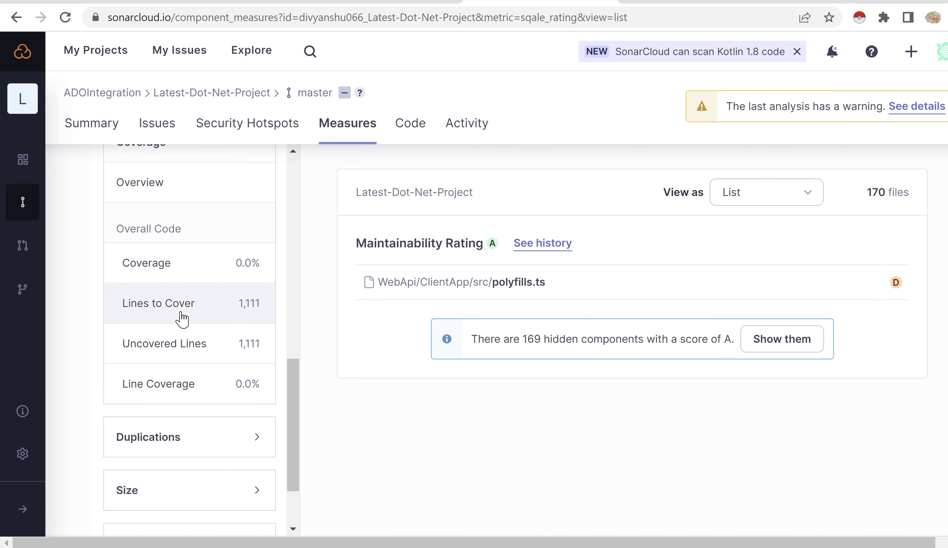
List the code smells per file under the Maintainability measures.
scroll(290, 365, "up", 1)
scroll(278, 328, "up", 5)
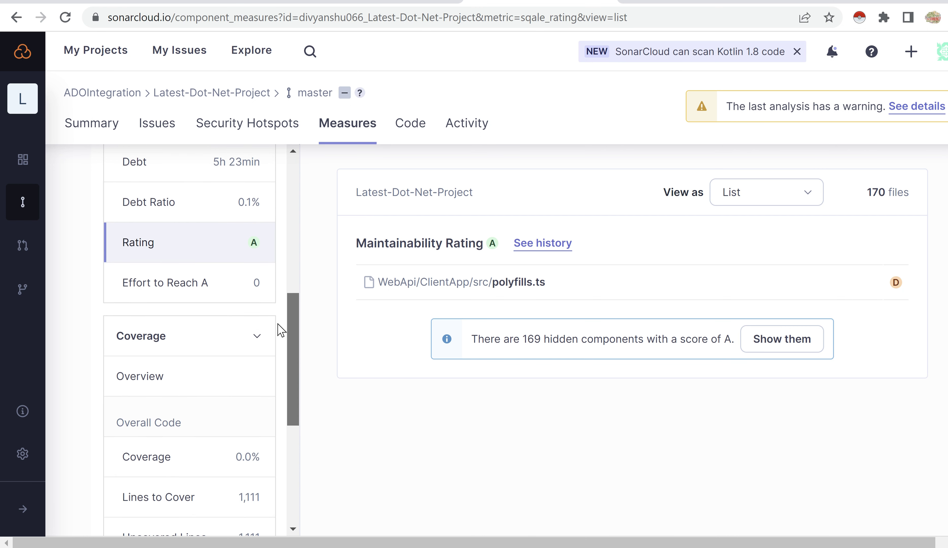
scroll(282, 279, "up", 3)
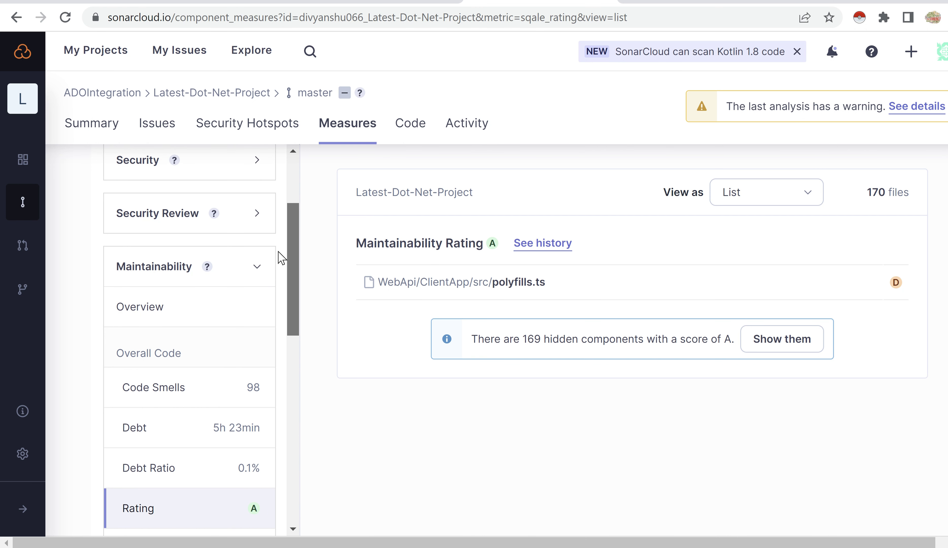
left_click(207, 393)
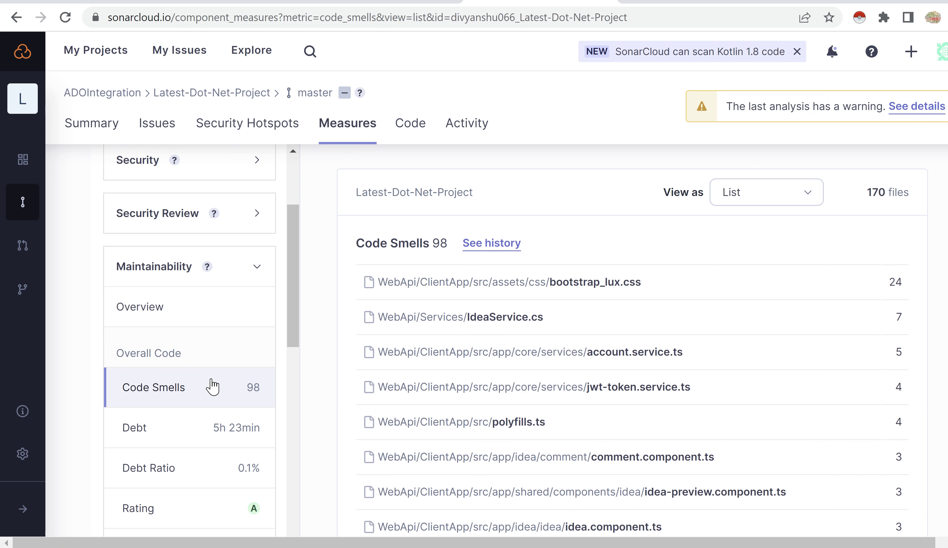
left_click_drag(293, 330, 287, 258)
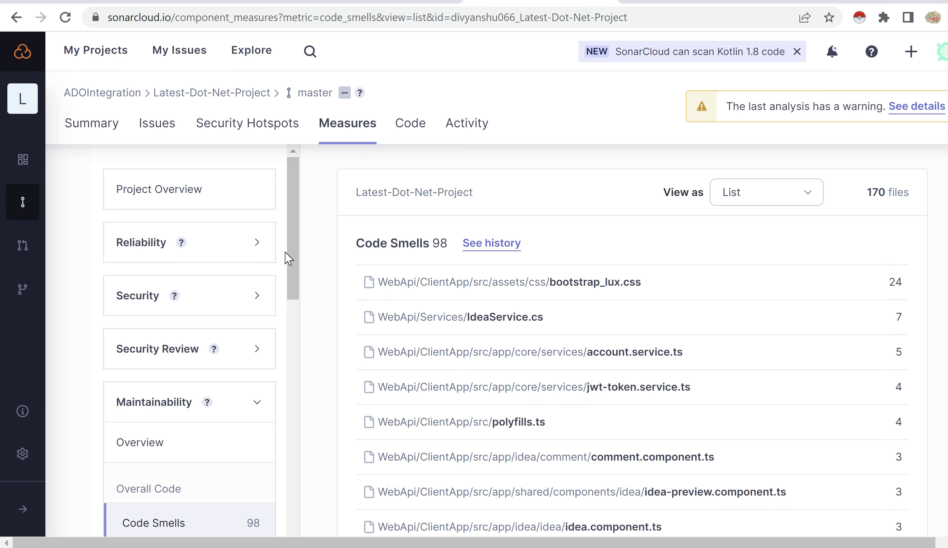
Go back to the branch summary and check the coverage and duplications figures.
left_click(92, 123)
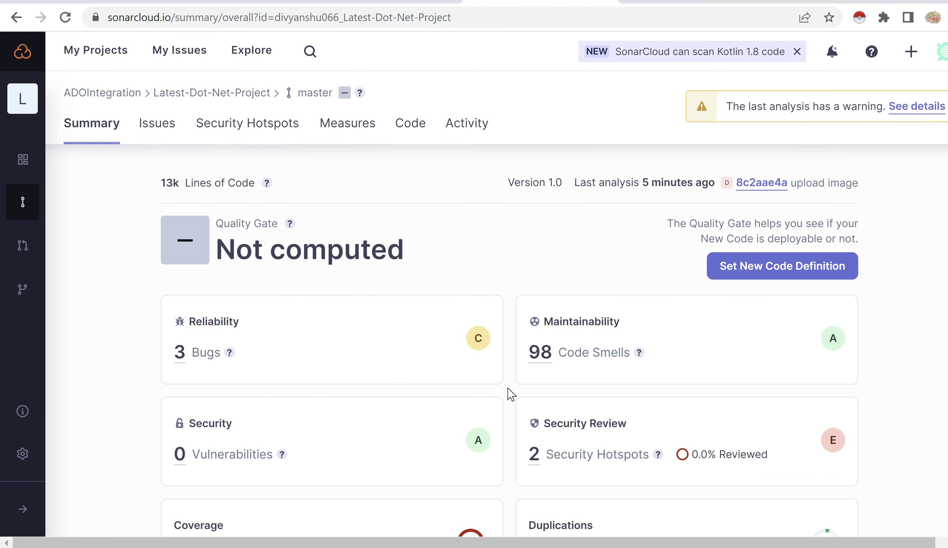
scroll(496, 341, "down", 3)
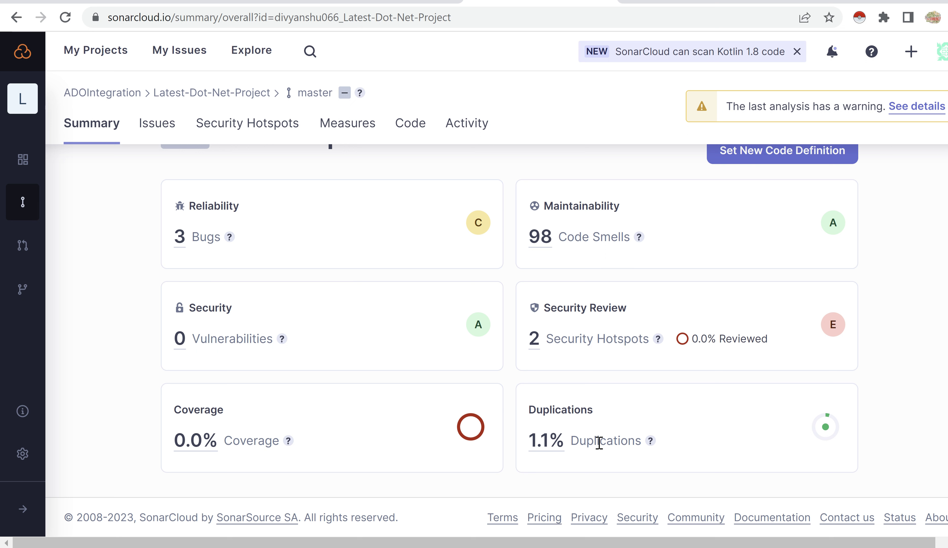
Read the code smells explanation, open the Maintainability rating details per file, and return to the branch summary.
mouse_move(639, 239)
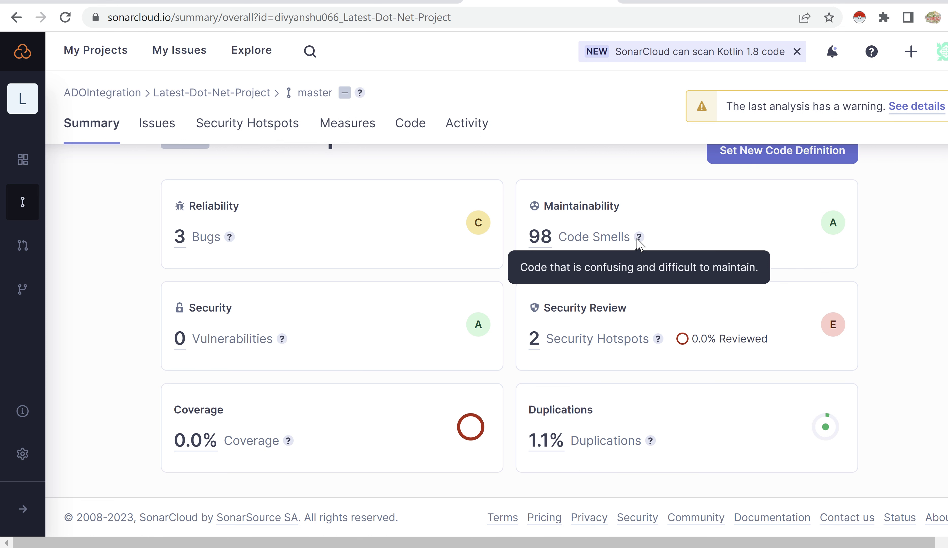
left_click(830, 232)
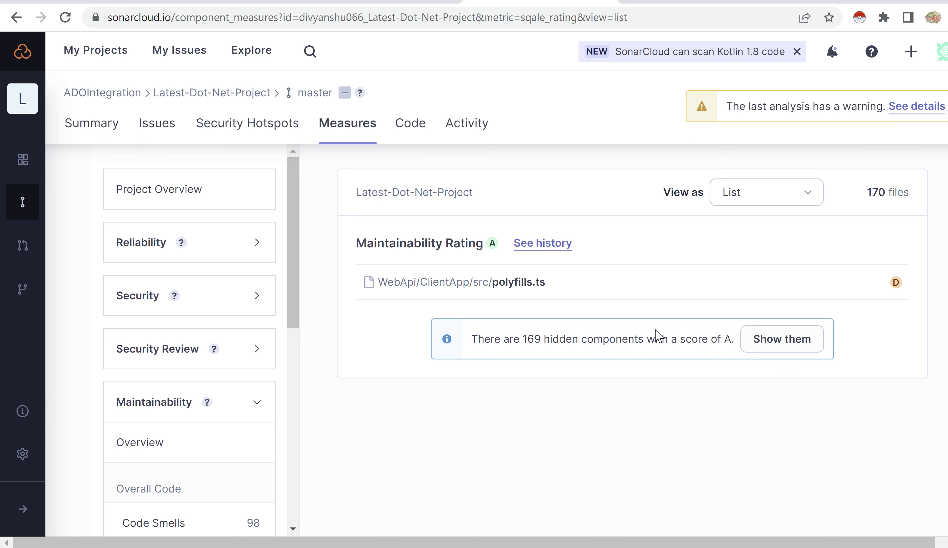
left_click(74, 131)
scroll(440, 225, "down", 3)
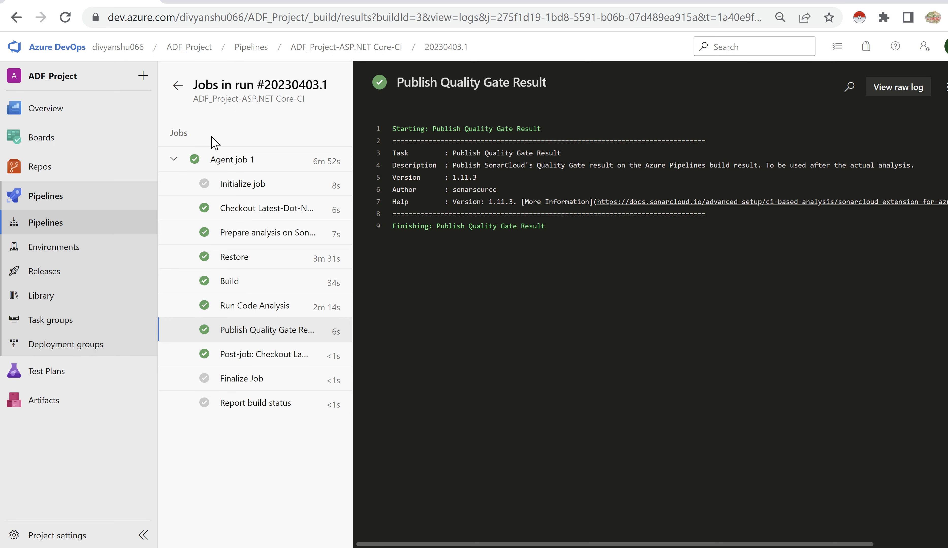
Leave the job logs in Azure DevOps for the summary of run #20230403.1 and look through its build warnings.
left_click(178, 86)
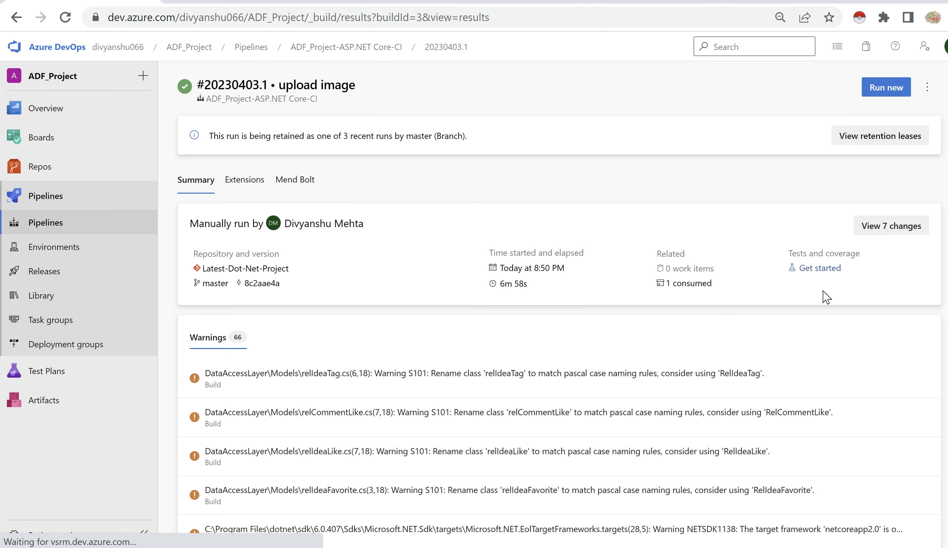
scroll(824, 297, "down", 10)
scroll(825, 298, "up", 7)
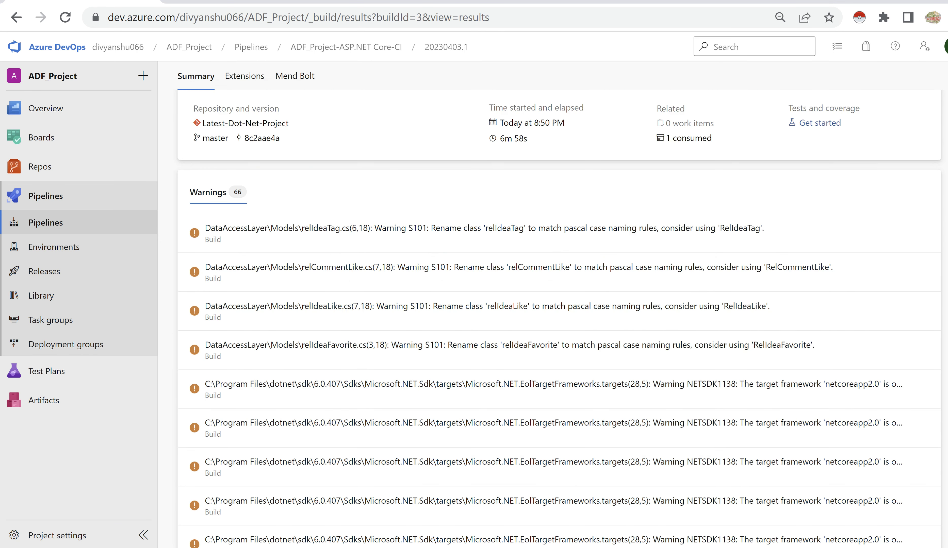
scroll(557, 301, "up", 4)
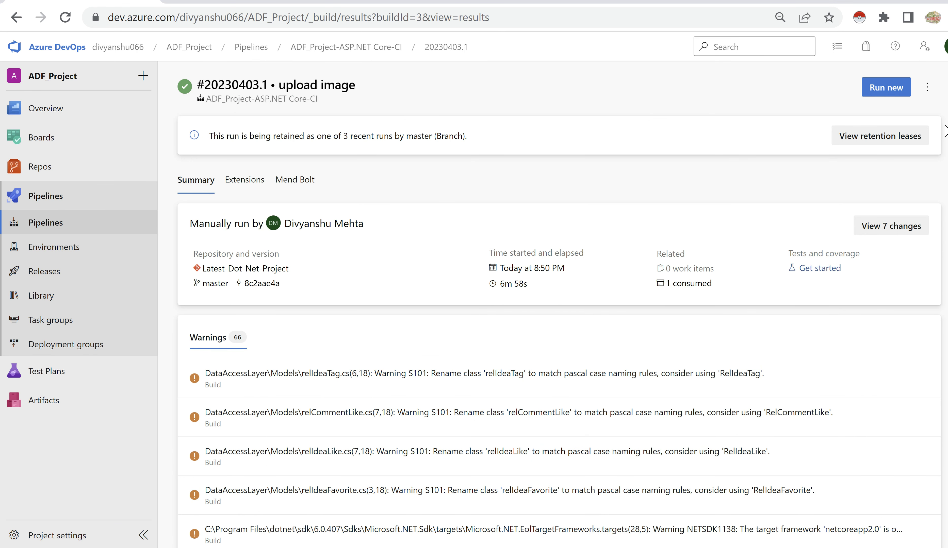
Open the run's pipeline for editing and display the settings of the Prepare analysis on SonarCloud task.
left_click(927, 87)
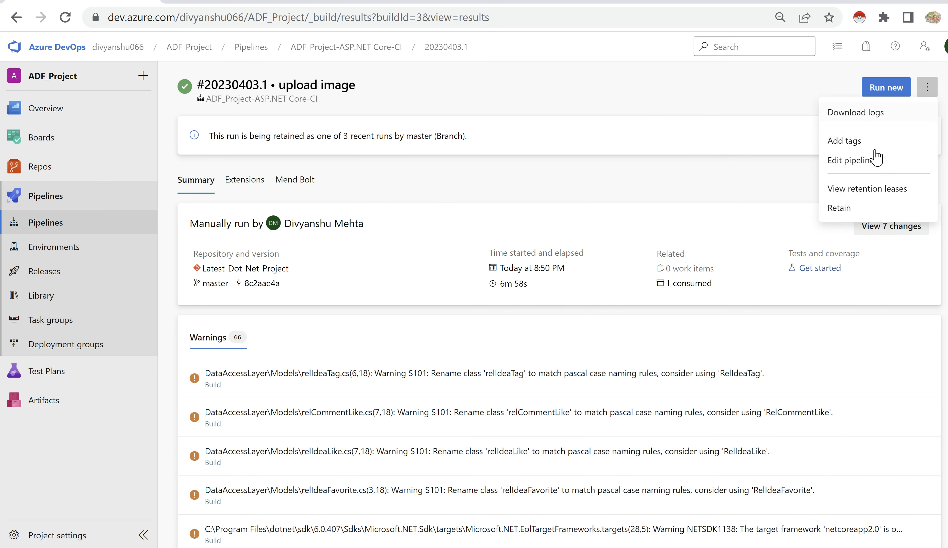
left_click(873, 163)
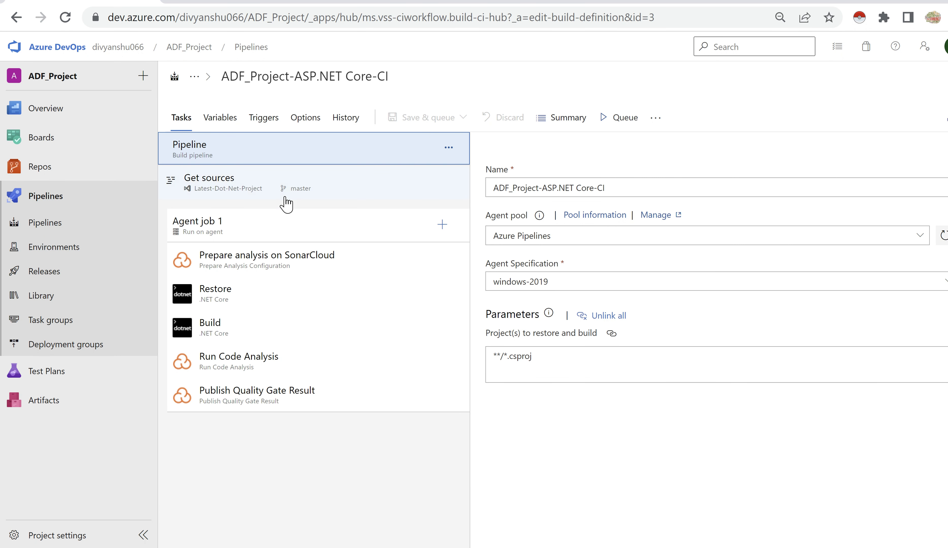
left_click(308, 266)
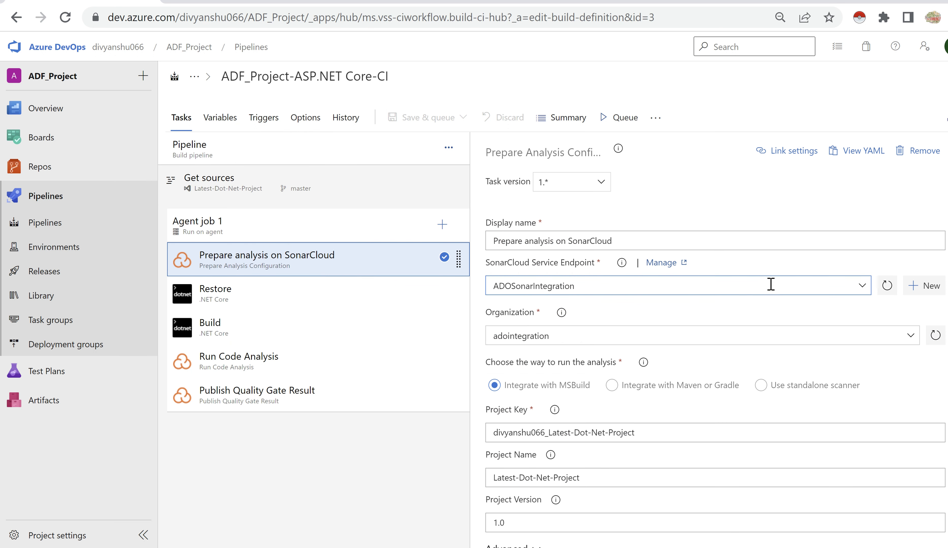